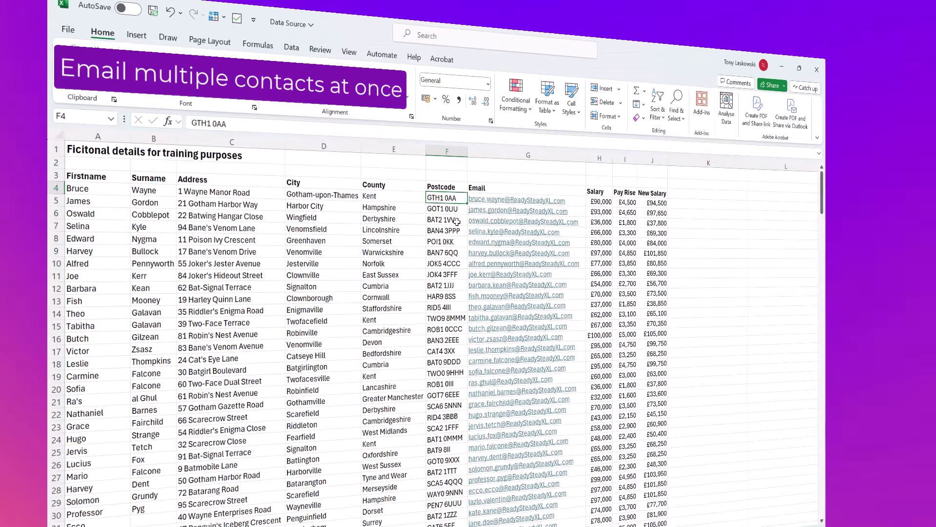
# Step: Paste the copied contact email addresses into the Outlook message's recipient field
pyautogui.scroll(-20, 439, 317)
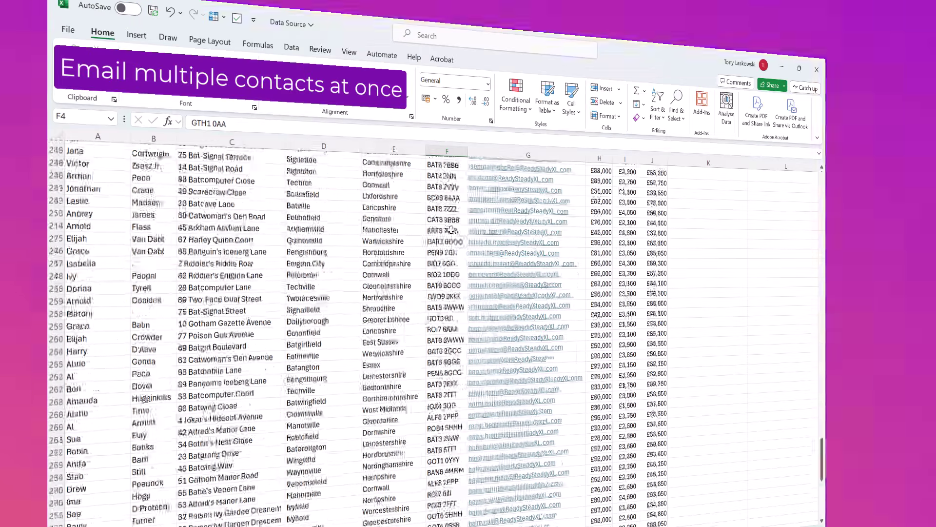
pyautogui.scroll(-20, 449, 228)
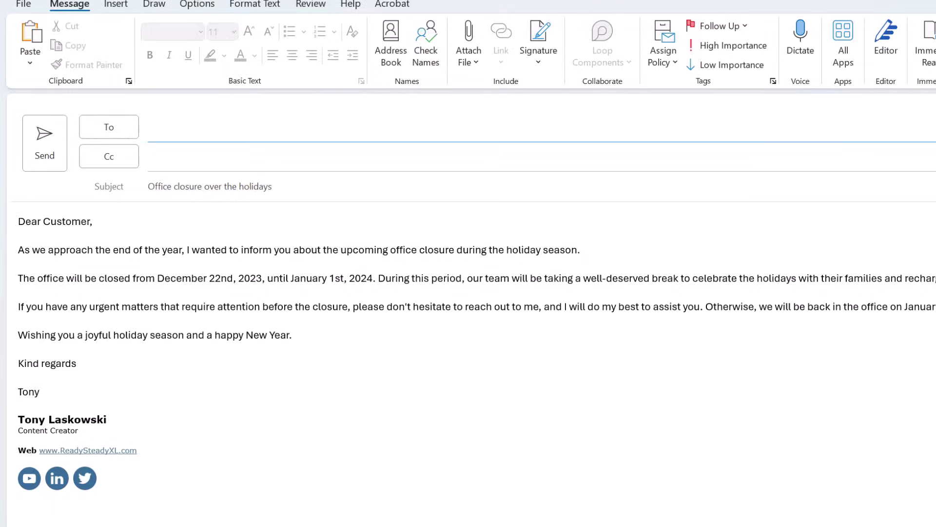
pyautogui.hotkey('ctrl', 'v')
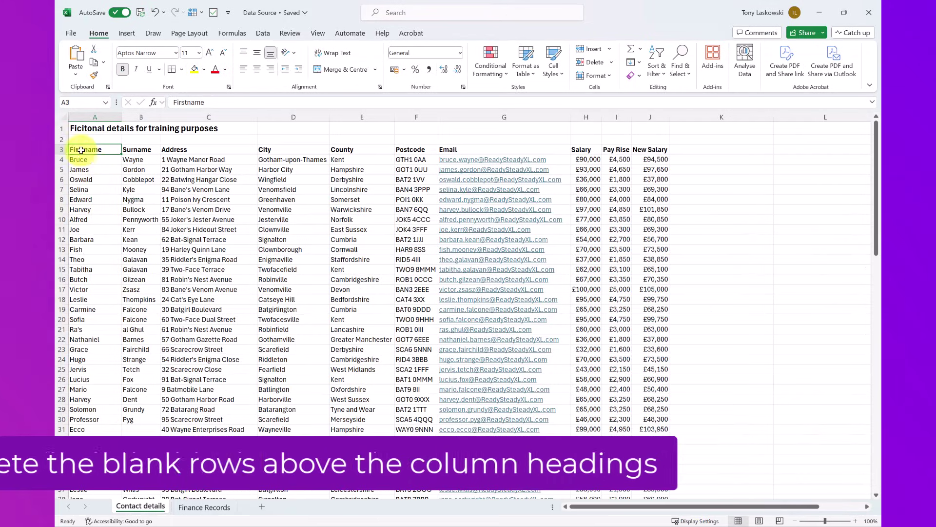
# Step: Delete blank rows 1–2 so the Contact details column headings sit in row 1
pyautogui.moveTo(62, 139); pyautogui.dragTo(62, 128)
pyautogui.rightClick(62, 129)
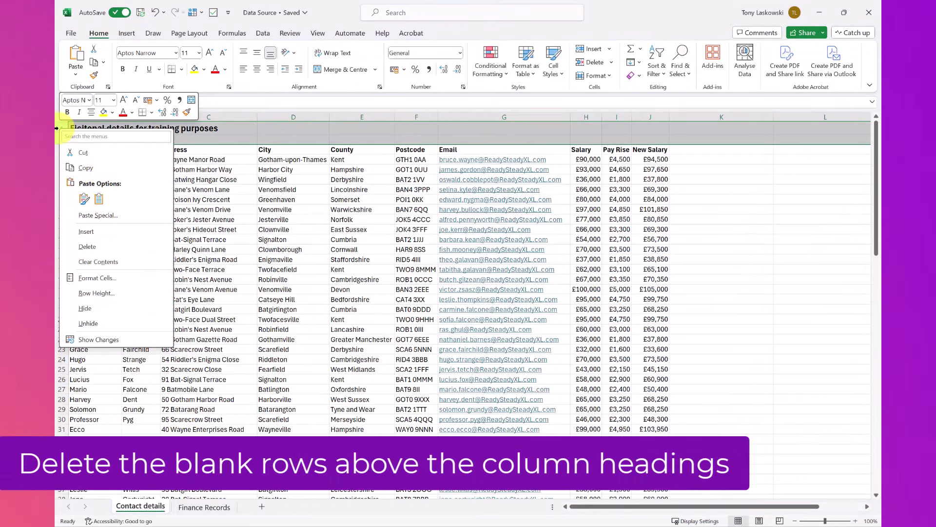
pyautogui.click(121, 247)
pyautogui.click(134, 216)
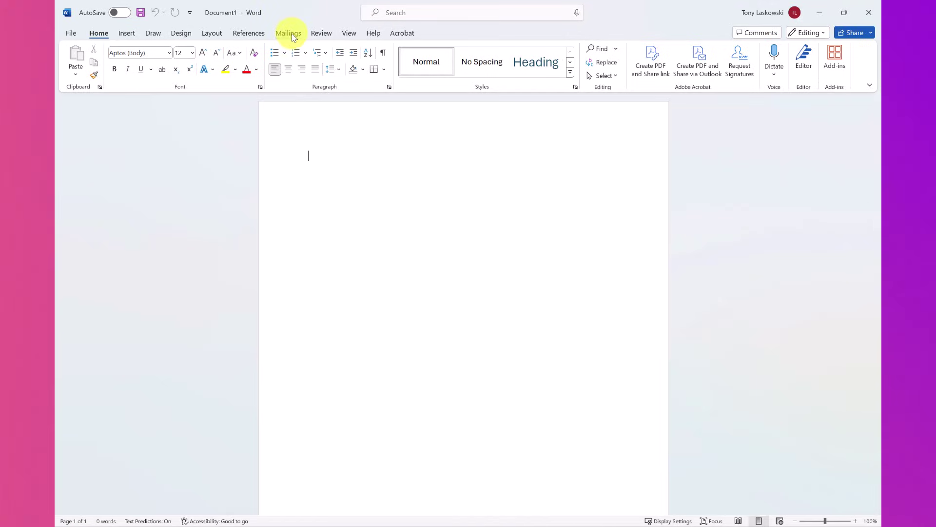
# Step: Choose Email Messages as the mail merge type under Mailings > Start Mail Merge
pyautogui.click(291, 35)
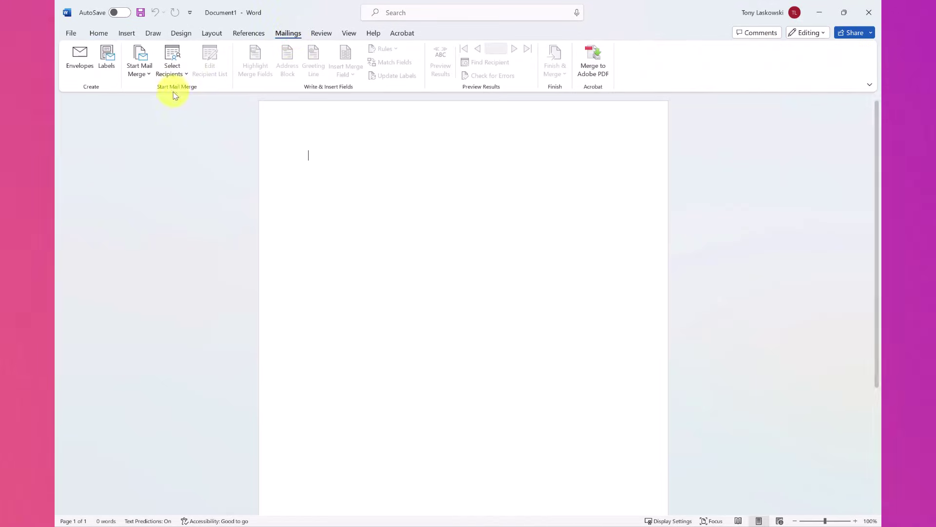
pyautogui.click(148, 74)
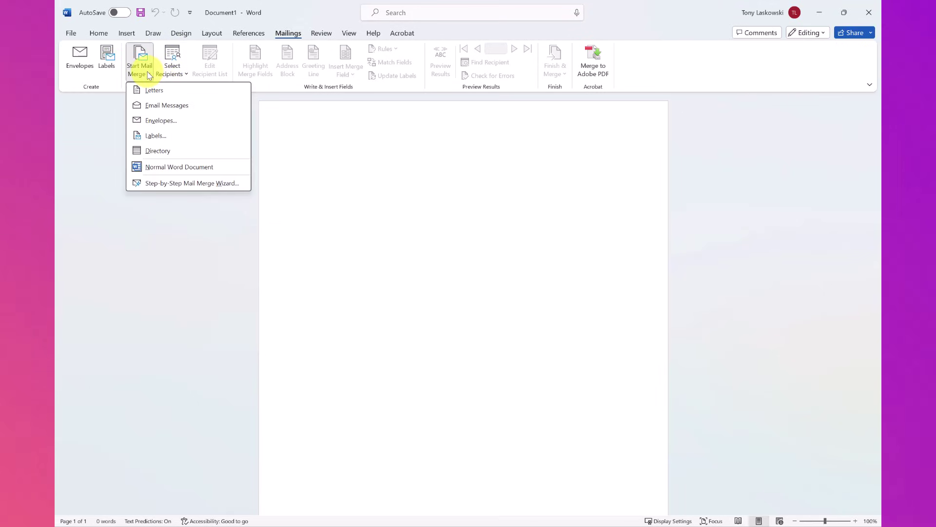
pyautogui.click(166, 105)
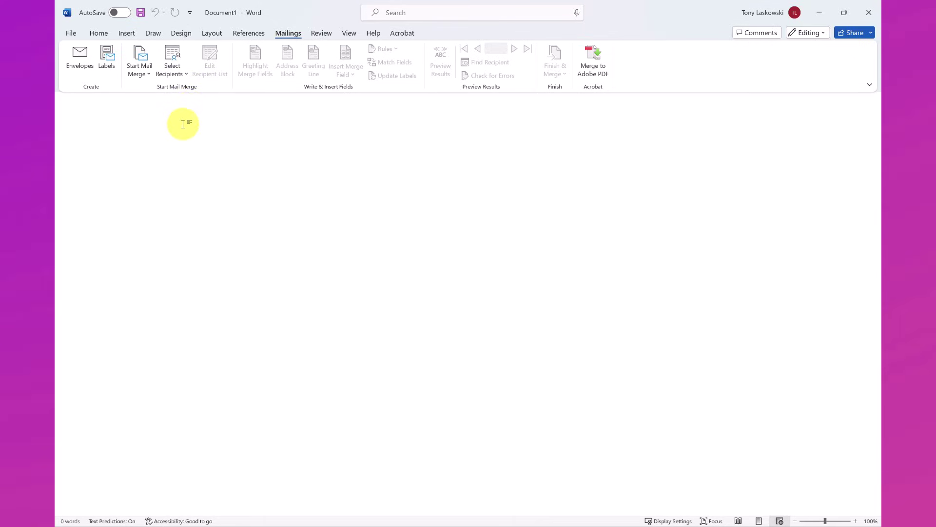
# Step: Use the Data Source workbook's 'Contact details$' sheet, first row as headers, as the recipient list
pyautogui.click(178, 69)
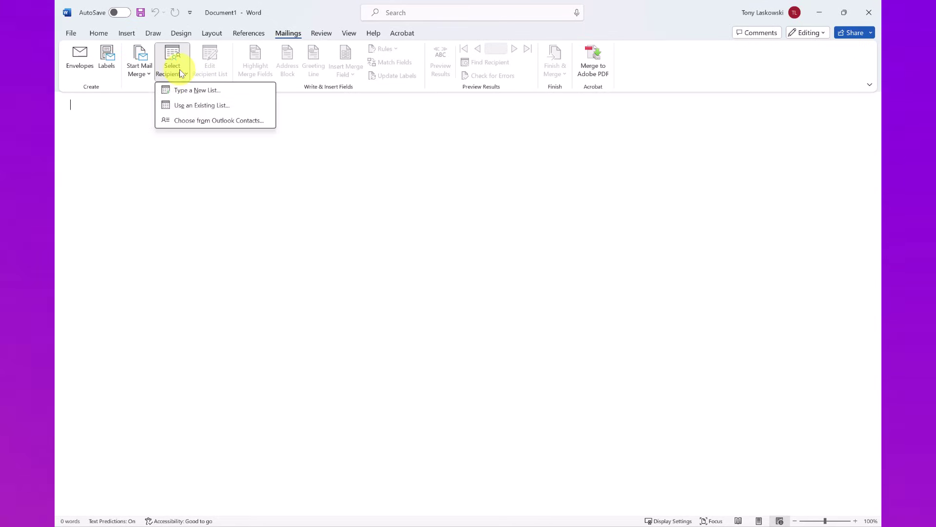
pyautogui.click(220, 109)
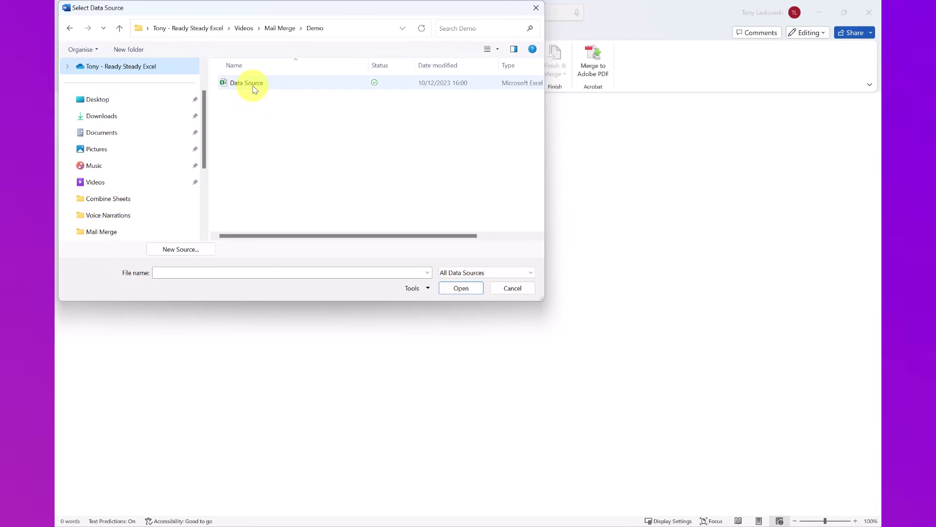
pyautogui.doubleClick(251, 84)
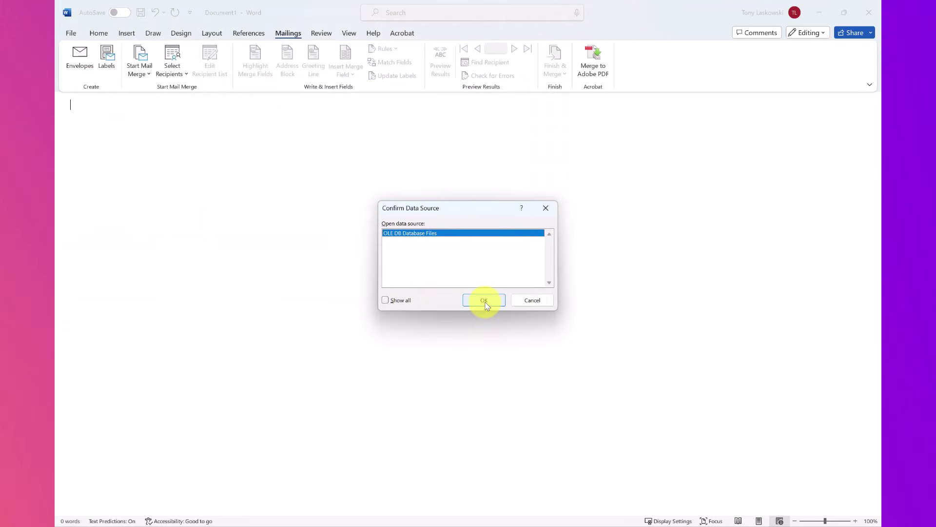
pyautogui.click(485, 300)
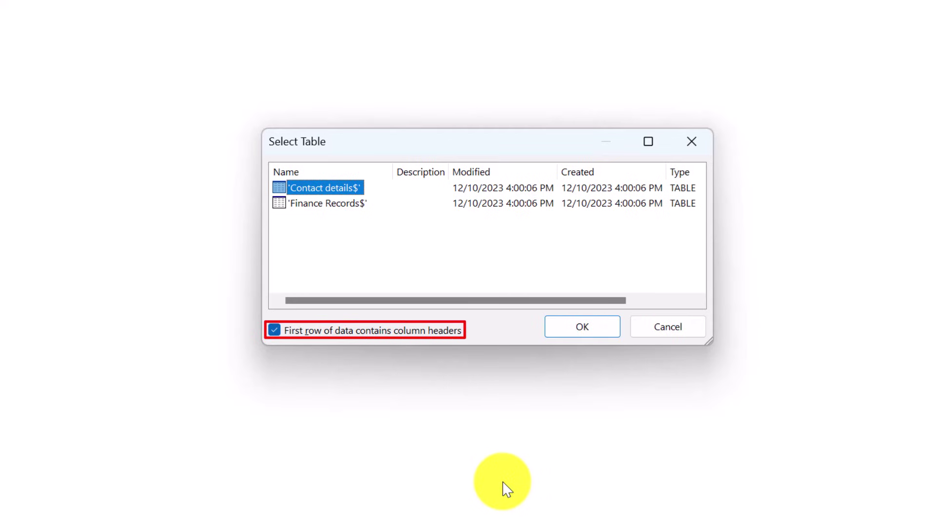
pyautogui.click(602, 331)
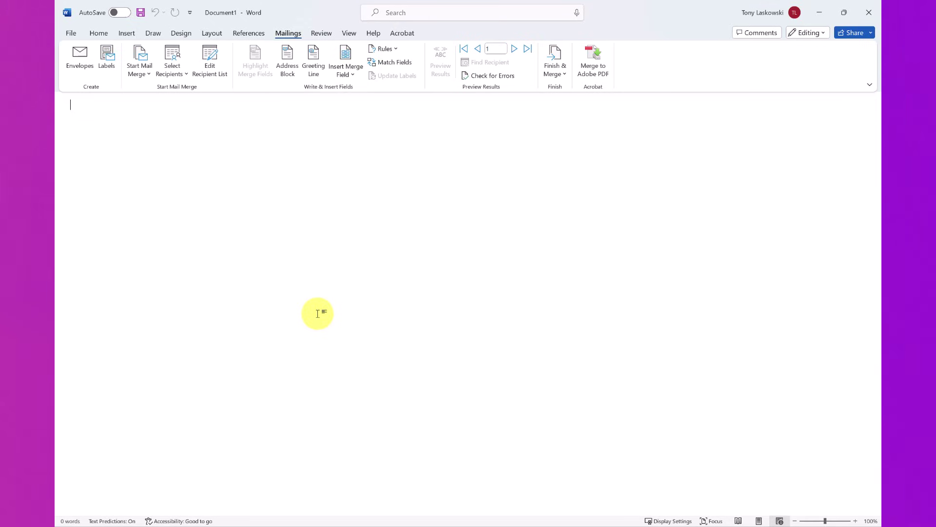
# Step: Review the available merge fields, then paste the office-closure letter into the document
pyautogui.click(354, 75)
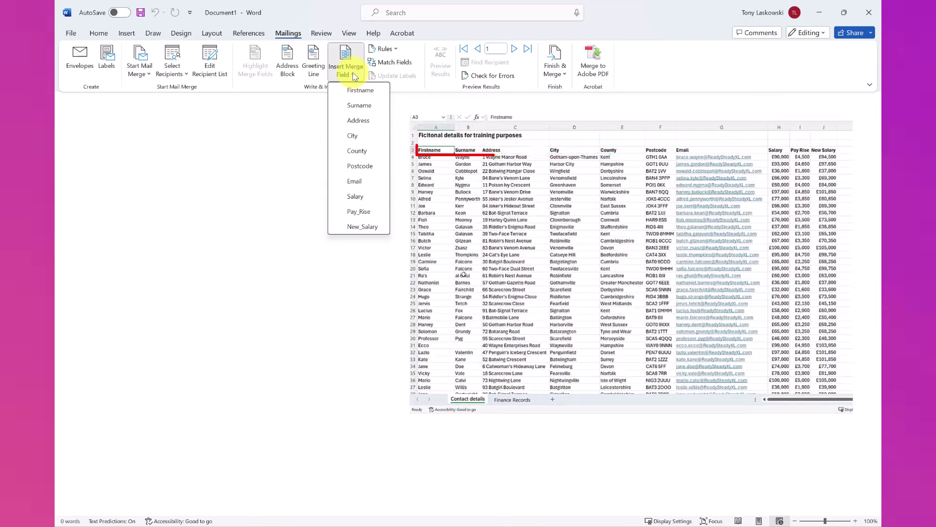
pyautogui.click(142, 111)
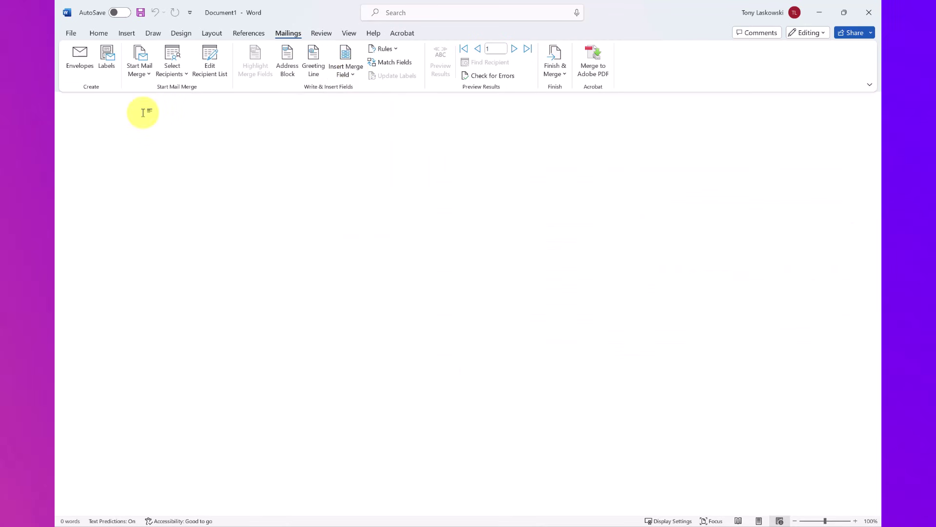
pyautogui.write("Dear As we approach the end of the year, I wanted to inform you about the upcoming office closure during the holiday season. The office will be closed from December 22nd, 2023, until January 1st, 2024. During this period, our team will be taking a well-deserved break to celebrate the holidays with their families and recharge for the upcoming year. If you have any urgent matters that require attention before the closure, please don't hesitate to reach out to me, and I will do my best to assist you. Otherwise, we will be back in the office on January 2nd, 2024, ready to kick off the new year. Wishing you a joyful holiday season and a happy New Year. Kind regards Tony")
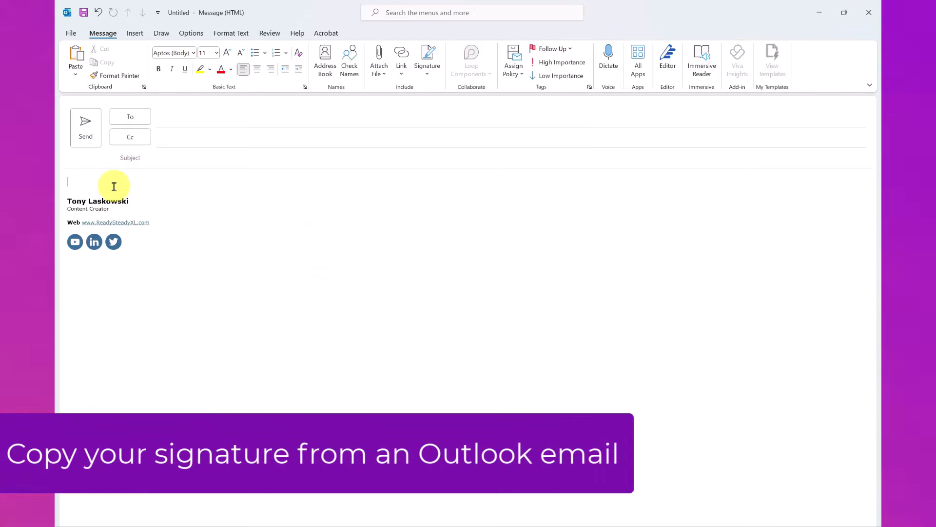
# Step: Paste the Outlook email signature directly under the Tony sign-off, removing the blank line
pyautogui.hotkey('ctrl', 'a')
pyautogui.hotkey('ctrl', 'c')
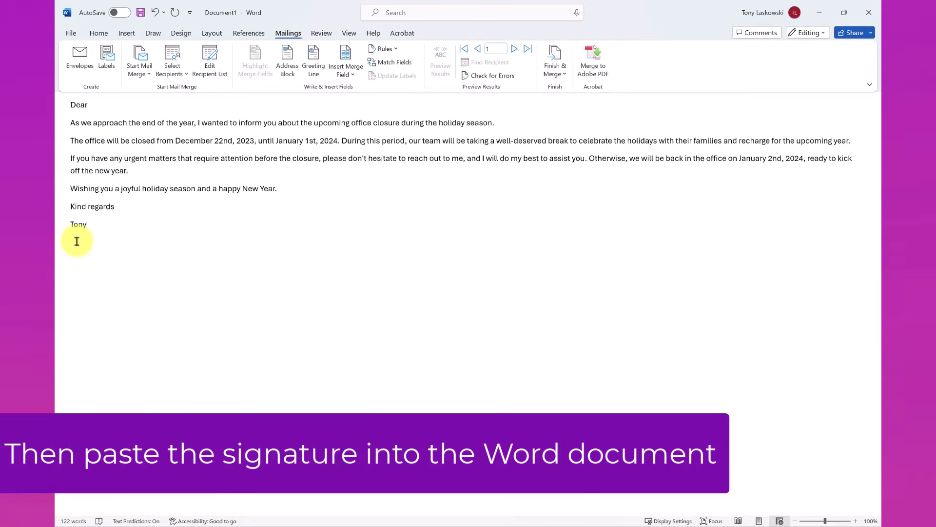
pyautogui.rightClick(77, 243)
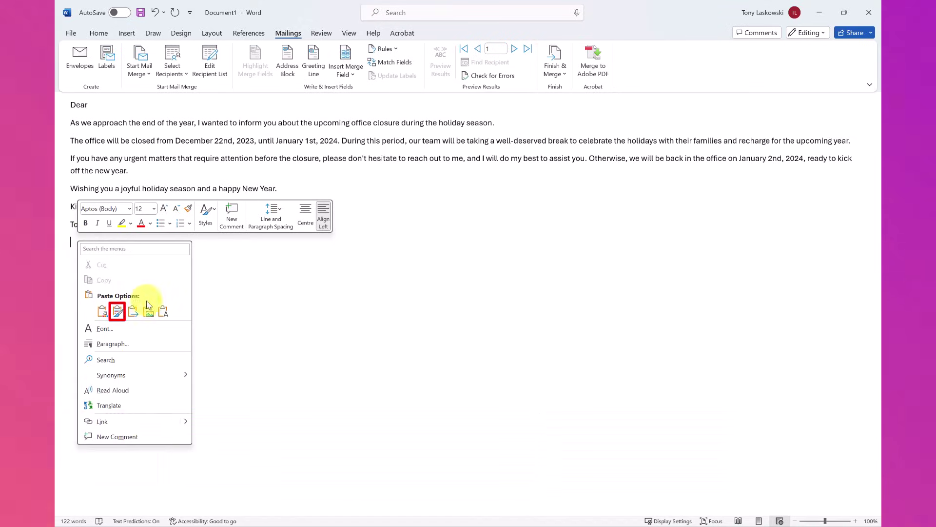
pyautogui.click(118, 312)
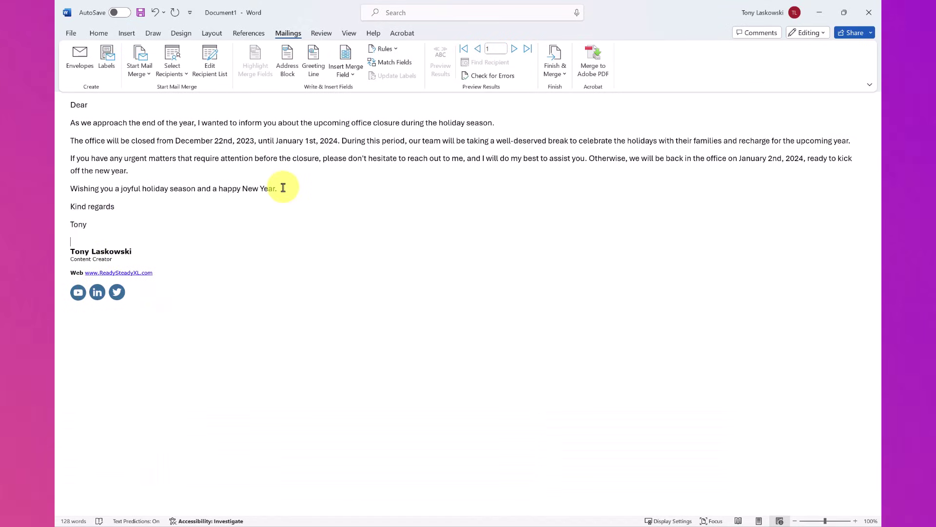
pyautogui.press('Delete')
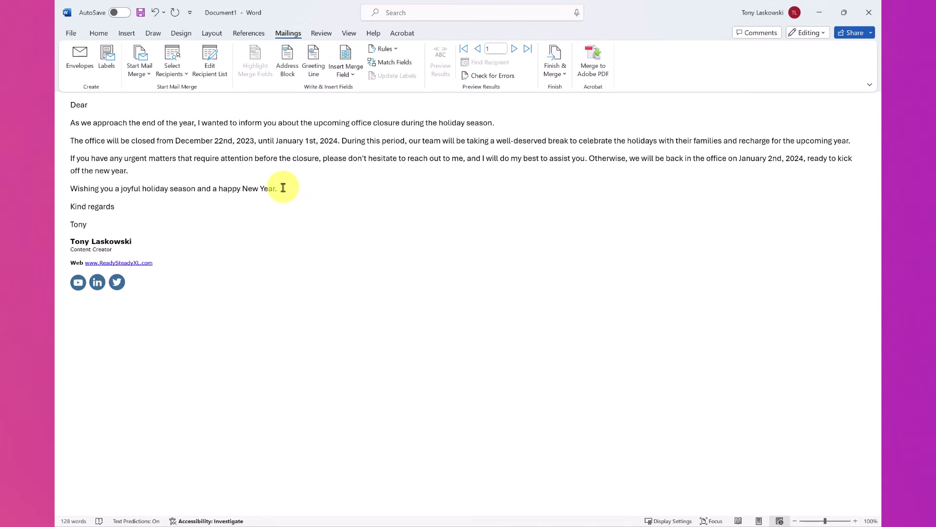
# Step: Insert the Firstname merge field after 'Dear' followed by a comma
pyautogui.click(122, 105)
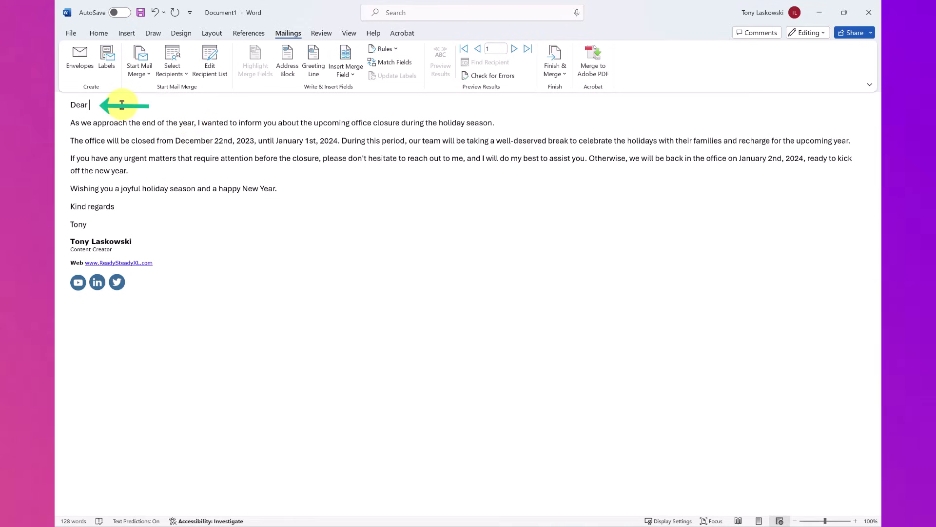
pyautogui.click(352, 76)
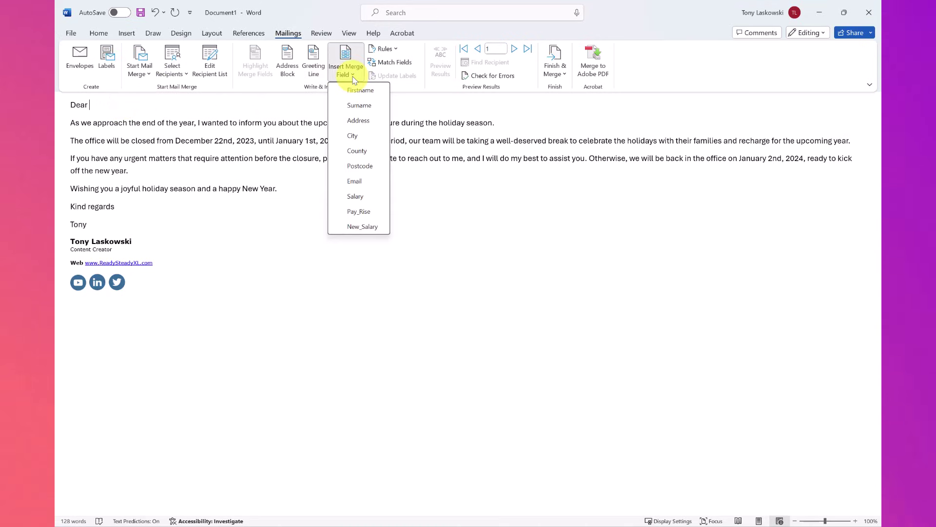
pyautogui.click(361, 90)
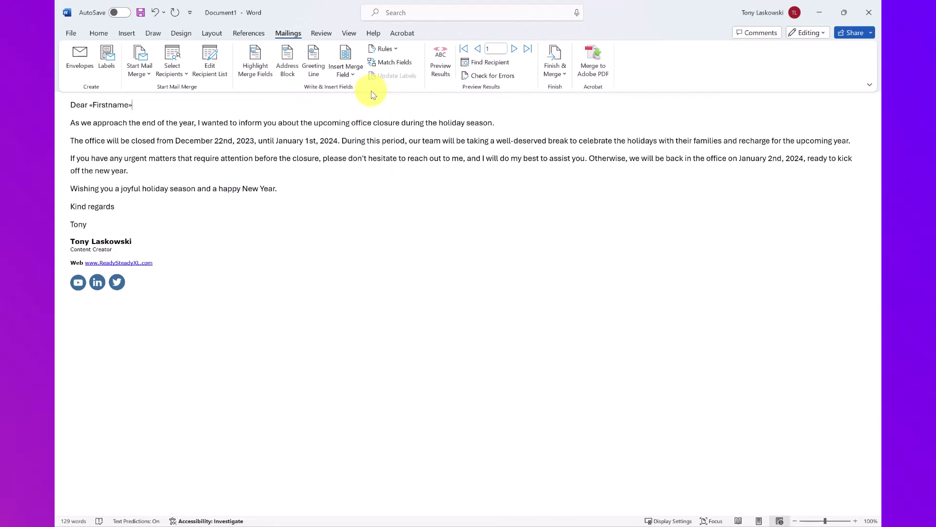
pyautogui.write(',')
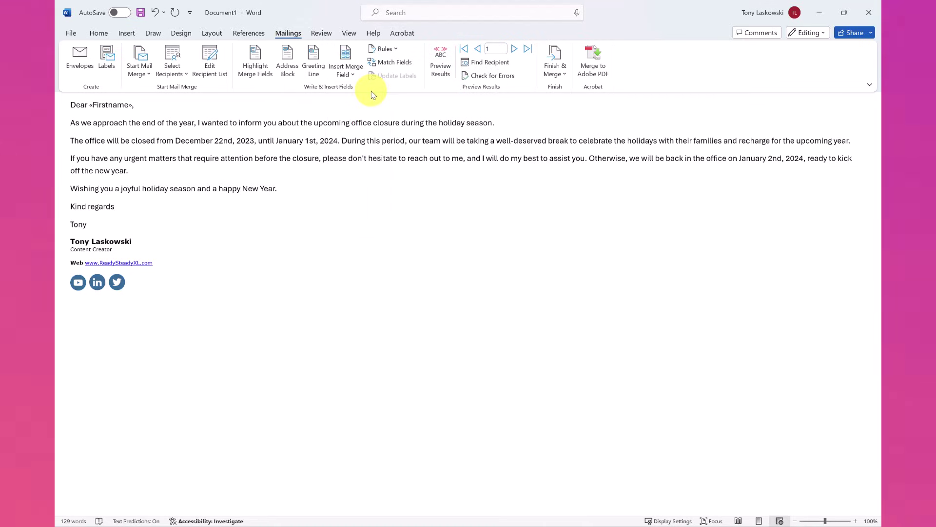
# Step: Turn on Preview Results and advance through recipients to record 4
pyautogui.click(441, 65)
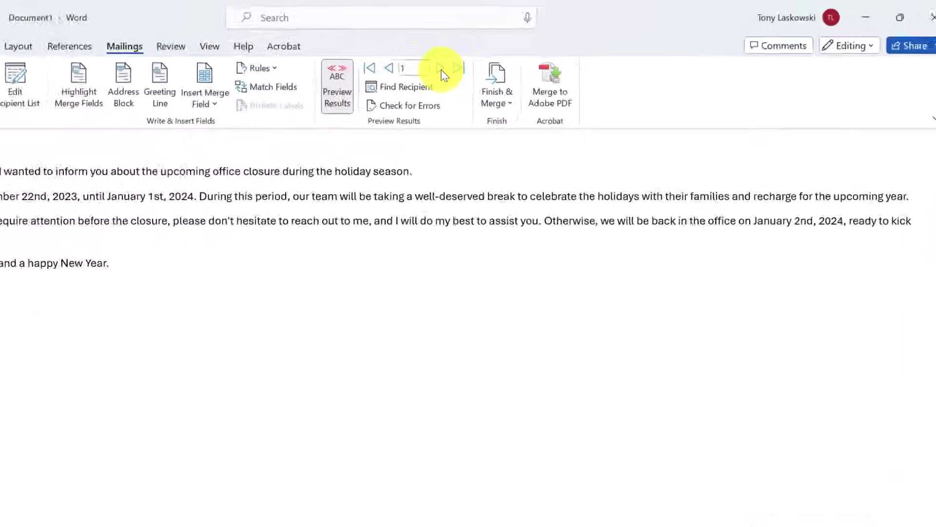
pyautogui.click(515, 50)
pyautogui.click(515, 50)
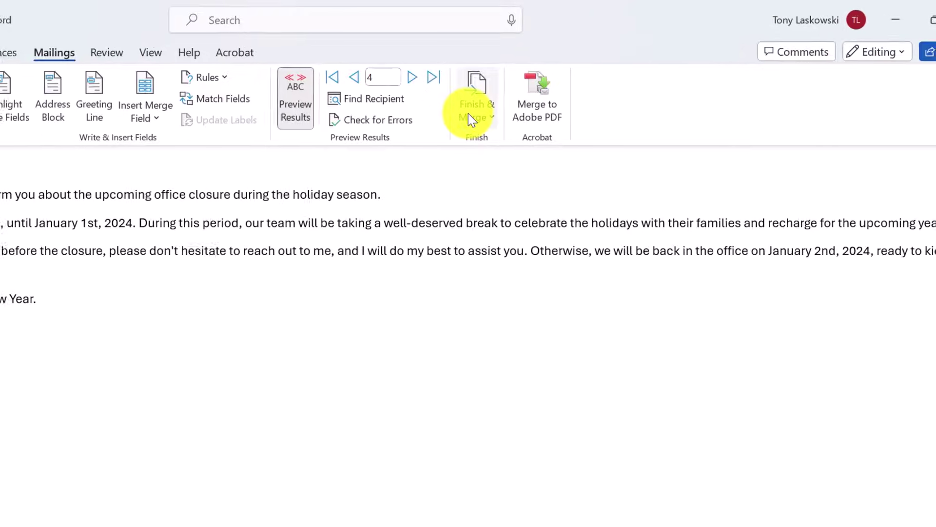
pyautogui.click(470, 117)
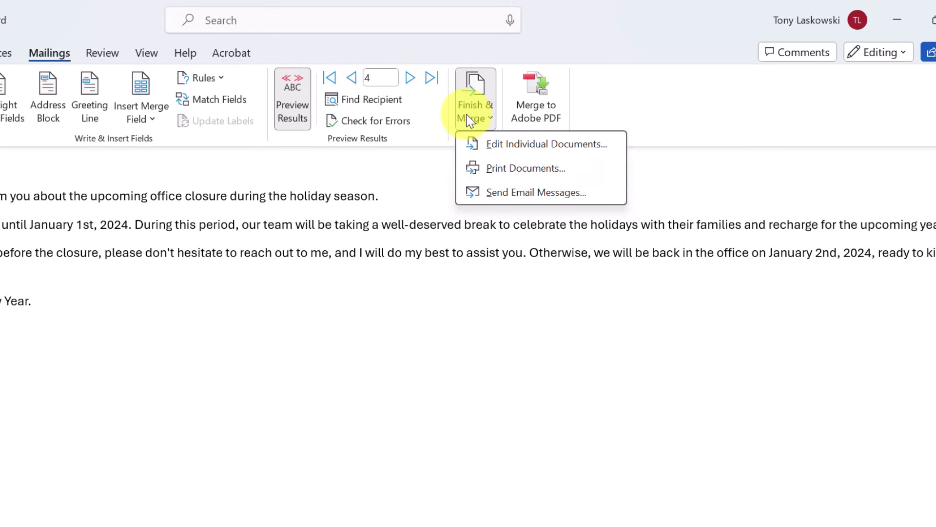
# Step: Email records 1–20 to the Email field with subject 'Office closure over the holiday season'
pyautogui.click(546, 198)
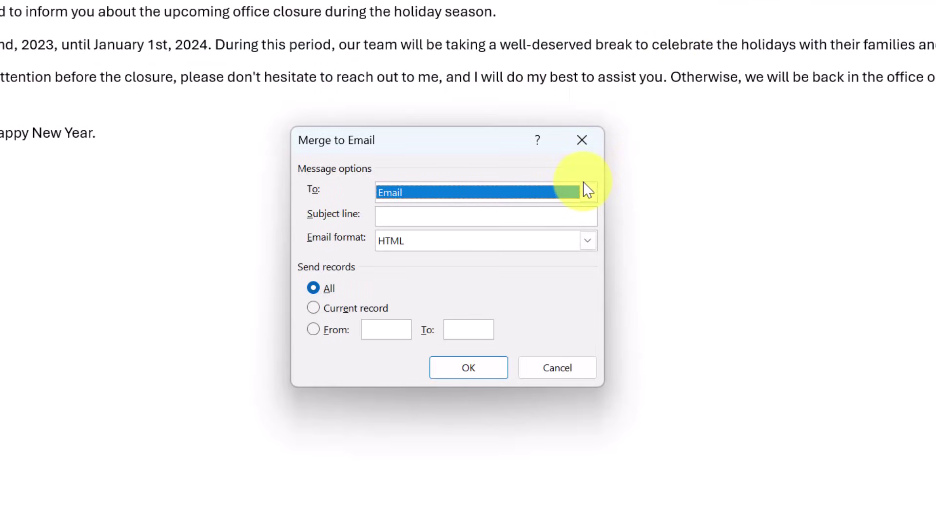
pyautogui.click(588, 193)
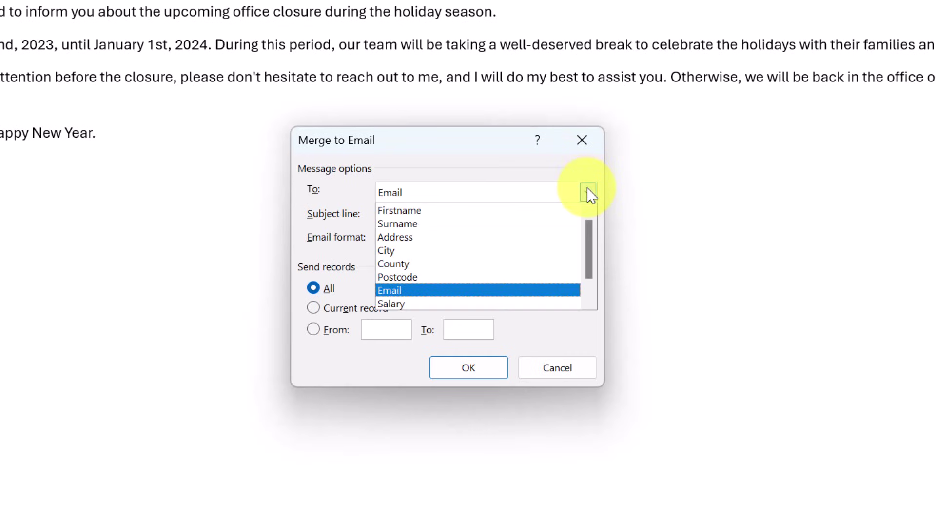
pyautogui.click(588, 192)
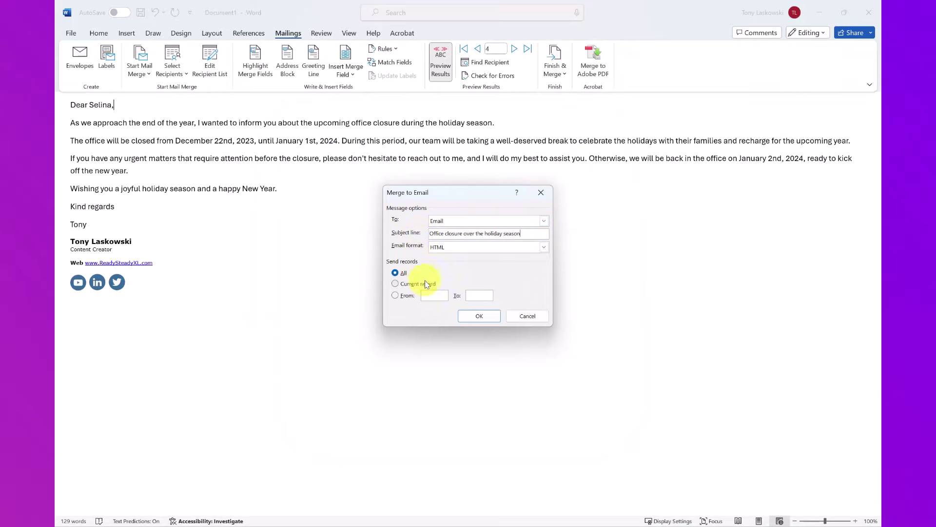
pyautogui.click(370, 313)
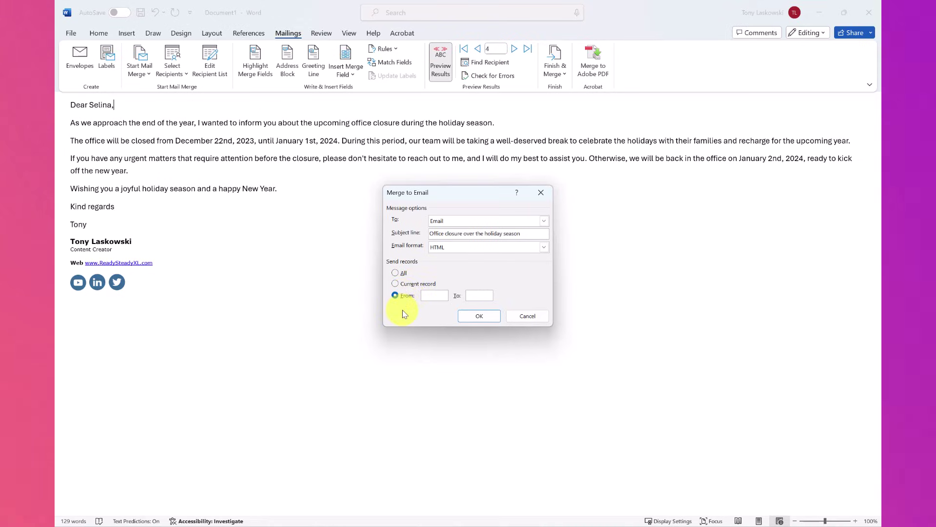
pyautogui.click(431, 296)
pyautogui.write('1')
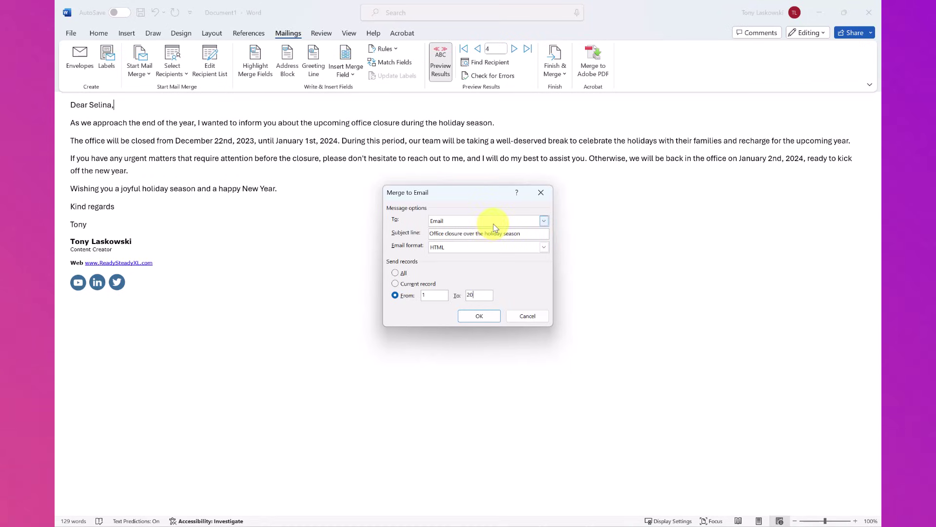
pyautogui.click(479, 317)
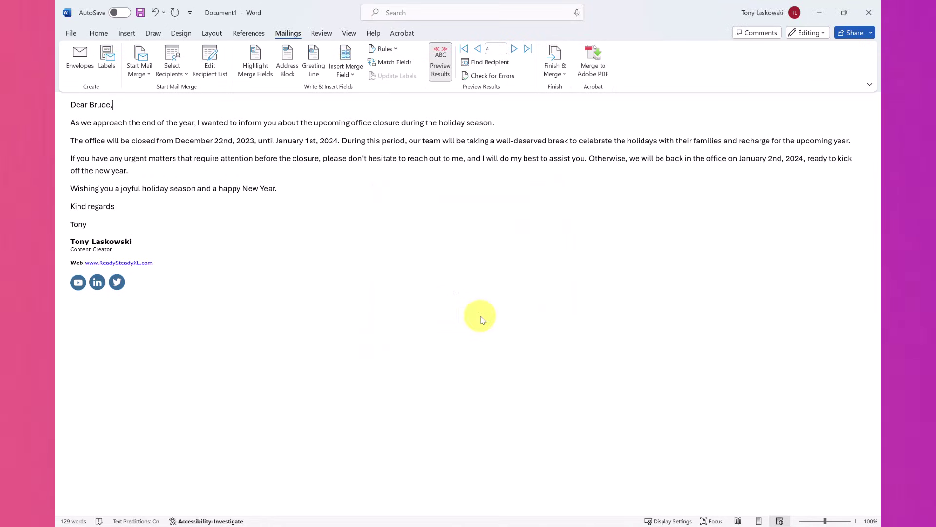
# Step: Switch to Outlook to inspect the merged emails waiting in the Outbox
pyautogui.hotkey('alt', 'Tab')
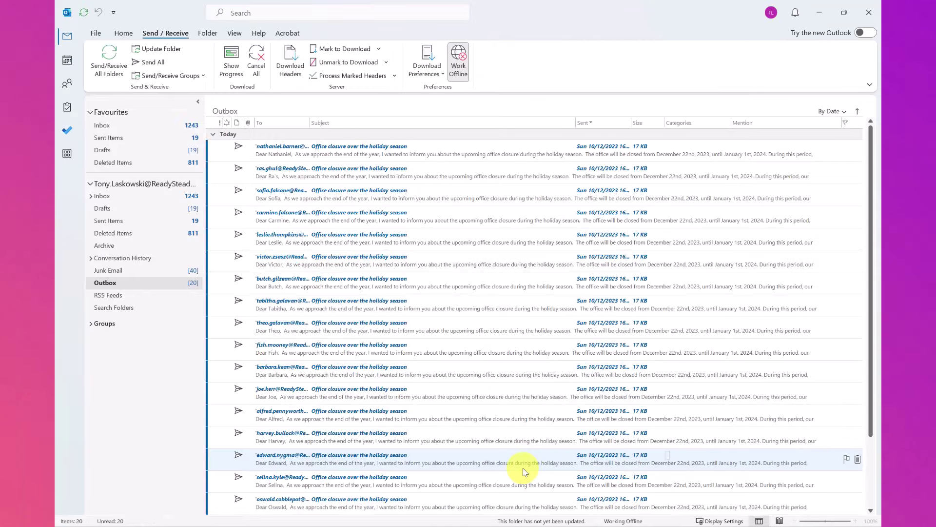